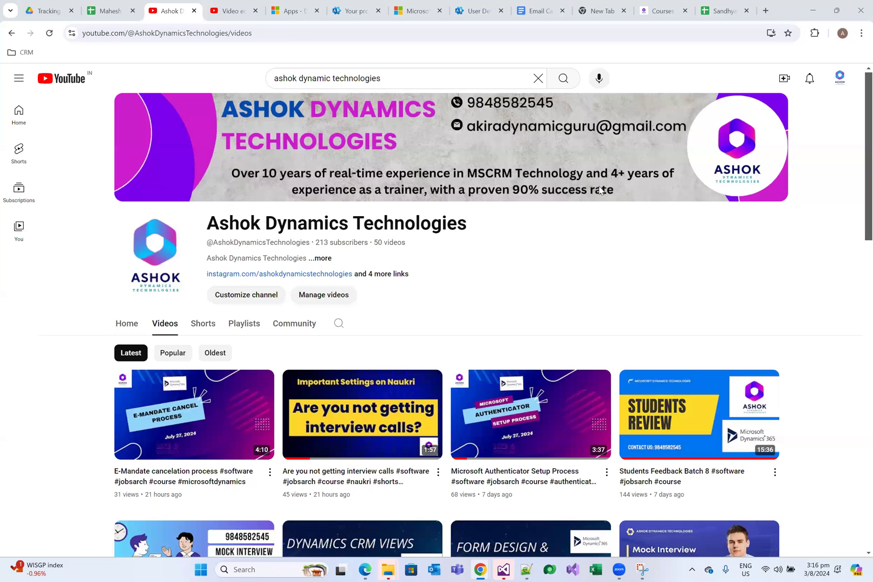
Step: Switch from the YouTube channel page to the Edge window with the Dynamics 365 dashboard
key("alt+Tab")
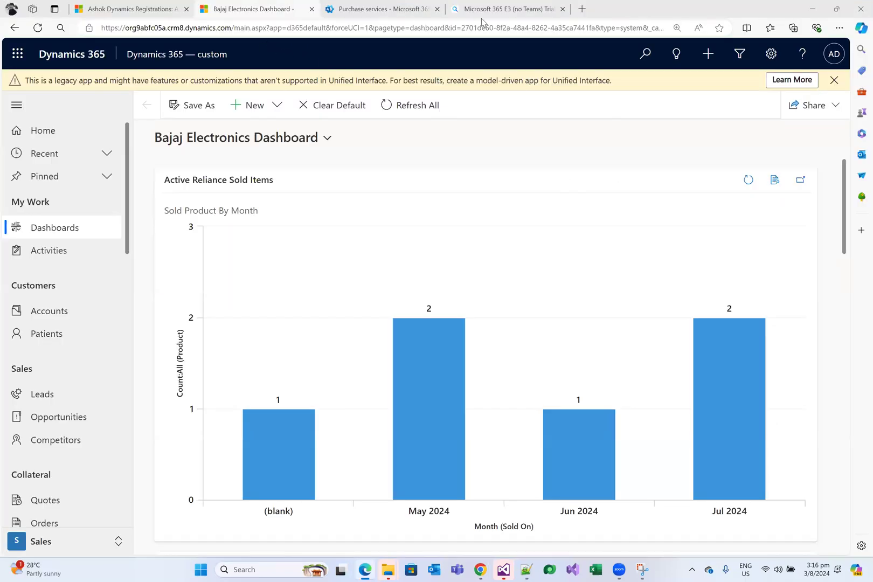
Step: Show the Purchase services catalog and dismiss the address bar suggestions
left_click(379, 9)
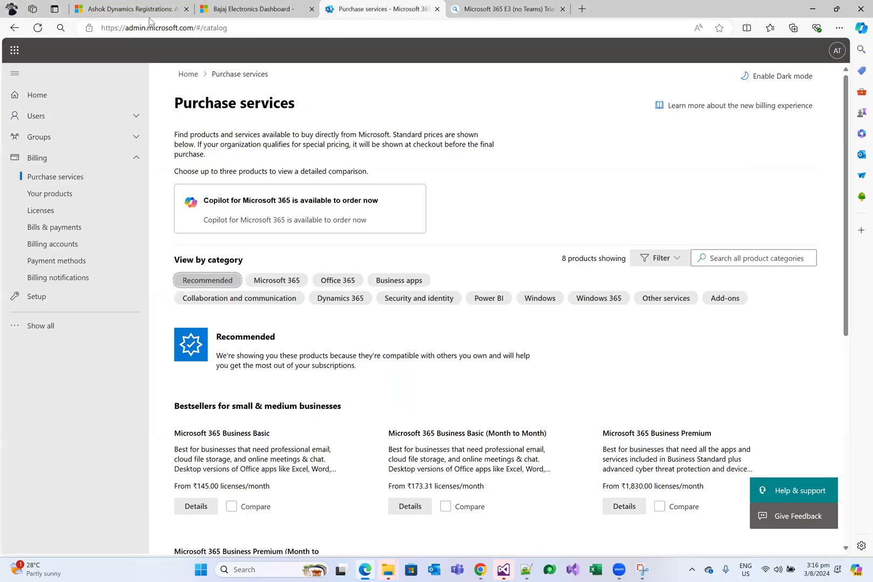
left_click(92, 26)
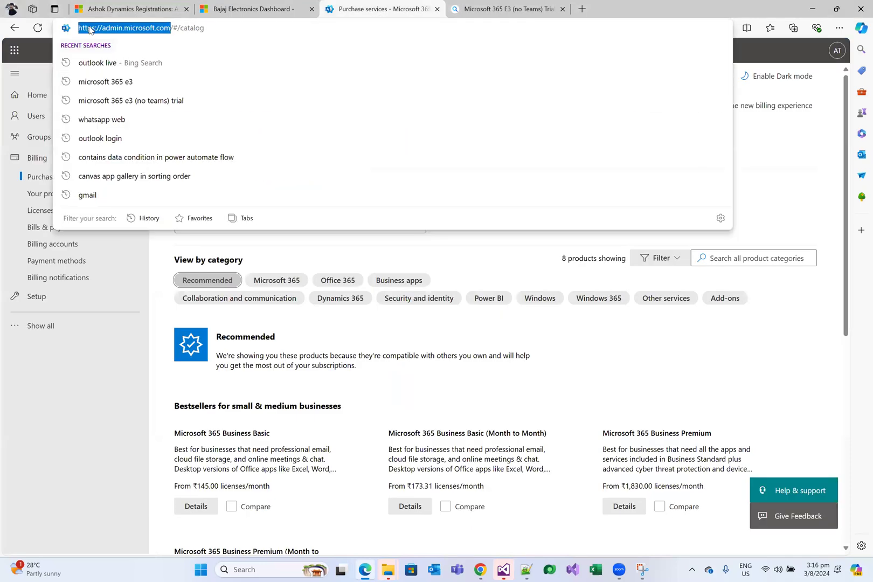
left_click(840, 245)
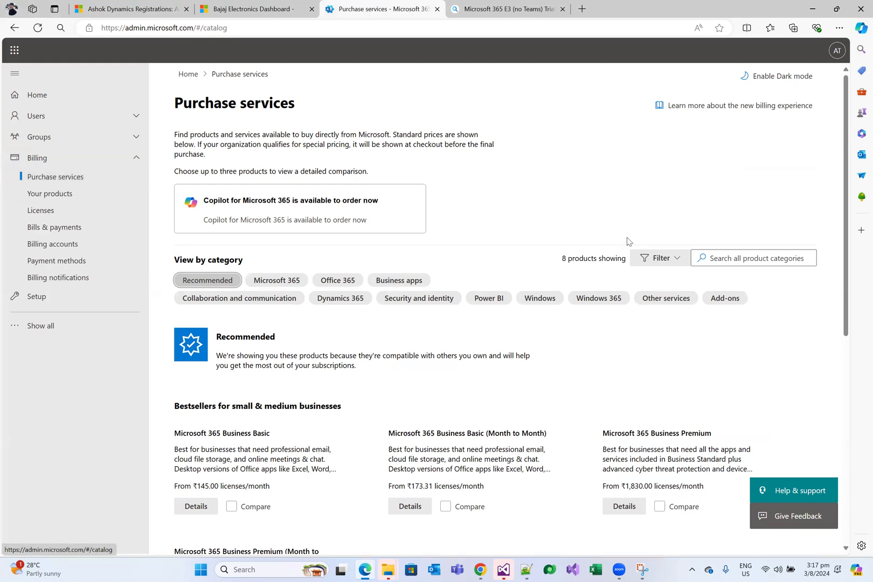
Step: Search the catalog for Microsoft 365 E3 (no Teams), retrying without the trailing 'Trial'
left_click(717, 259)
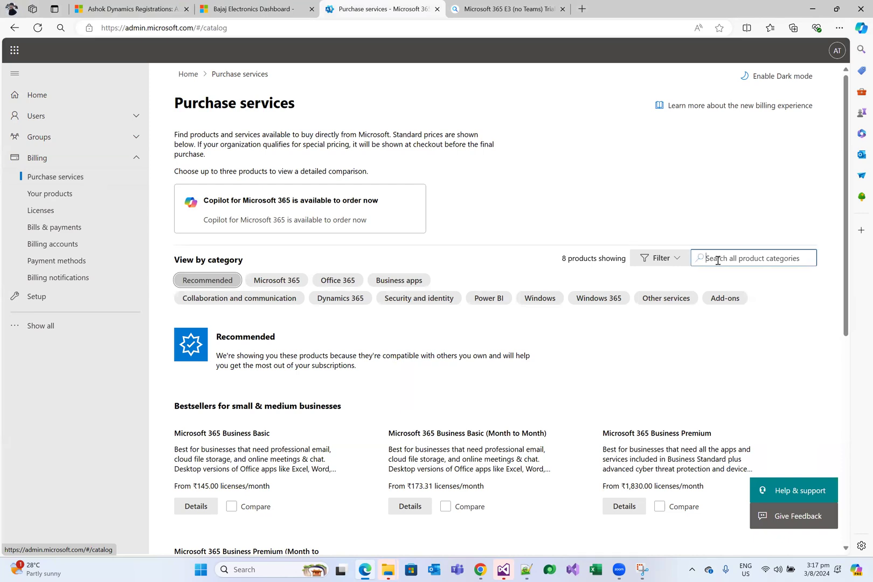
type("Microsoft 365 E3 (no Teams) Trial")
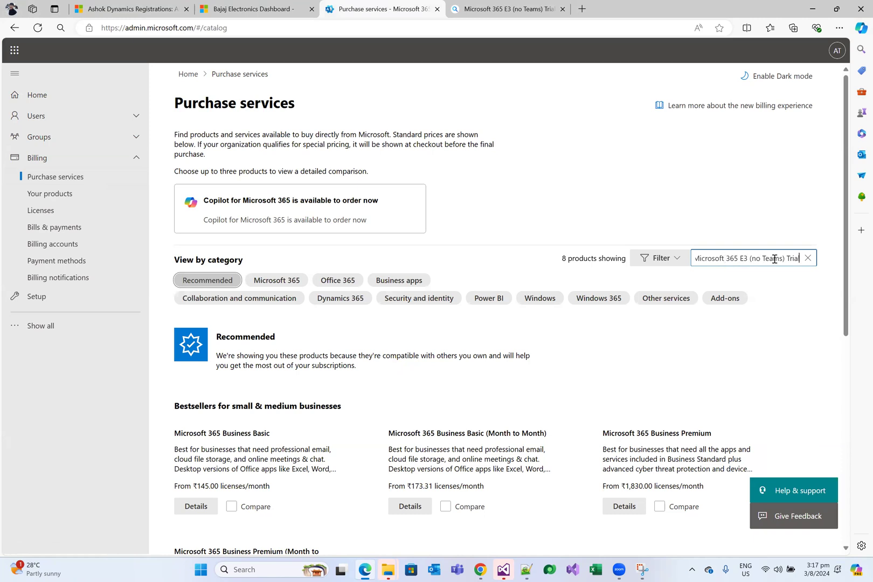
key("Return")
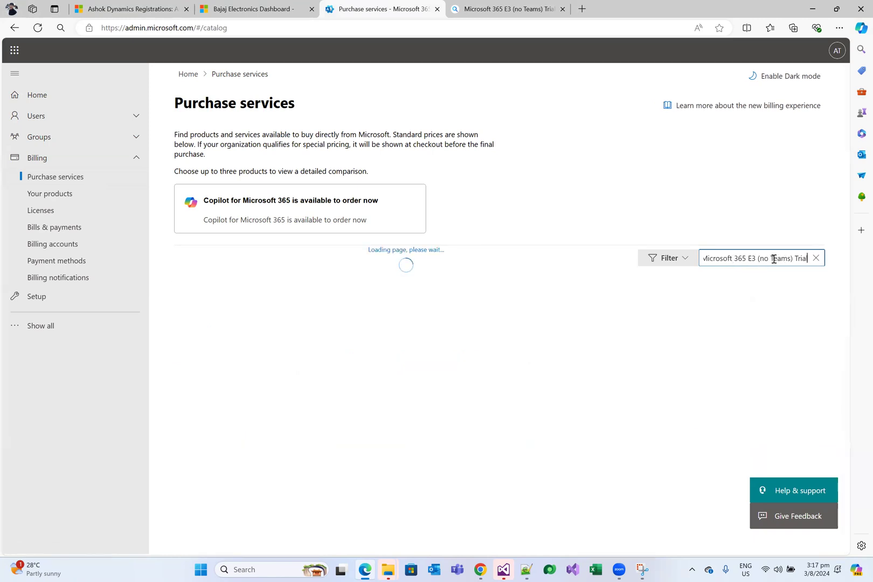
key("BackSpace")
key("BackSpace")
key("BackSpace")
key("BackSpace")
key("BackSpace")
key("BackSpace")
key("BackSpace")
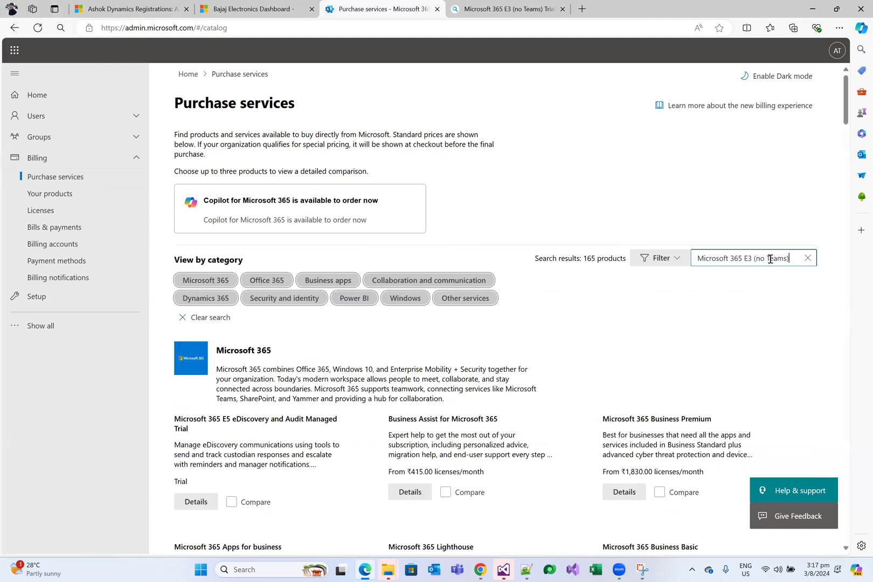
key("Return")
Step: Find 'Microsoft 365 E3 (no Teams)' on the results page to locate its listing
triple_click(771, 258)
key("ctrl+c")
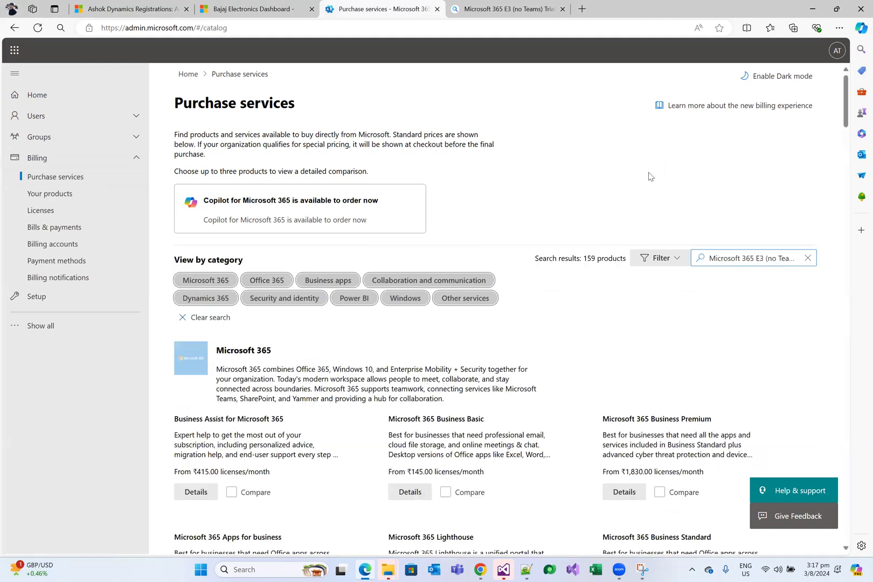
key("ctrl+f")
key("ctrl+v")
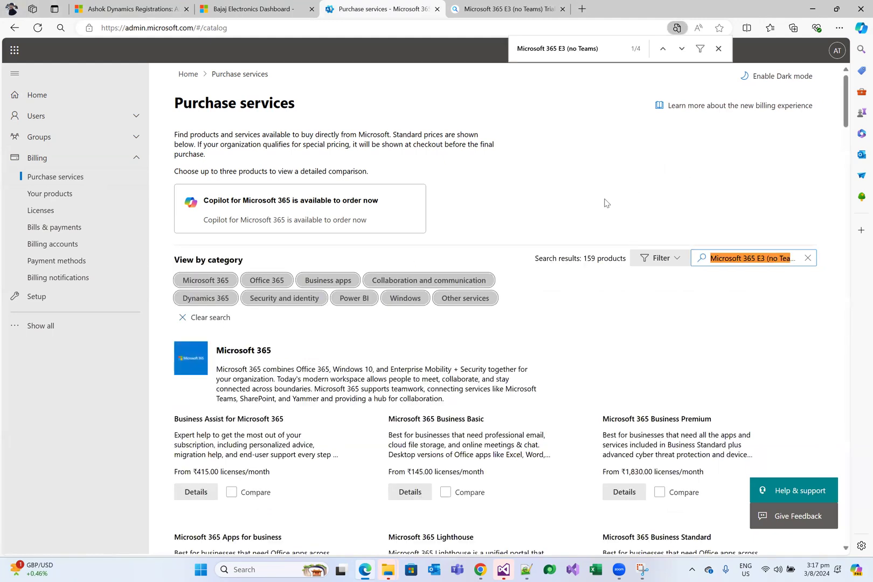
scroll(571, 216, "down", 3)
scroll(573, 217, "down", 2)
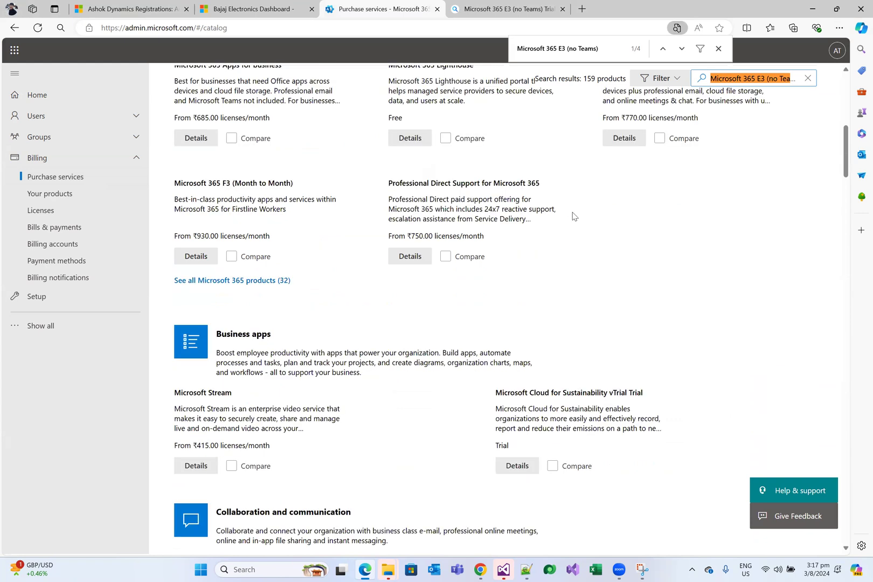
scroll(573, 217, "down", 6)
scroll(573, 209, "down", 5)
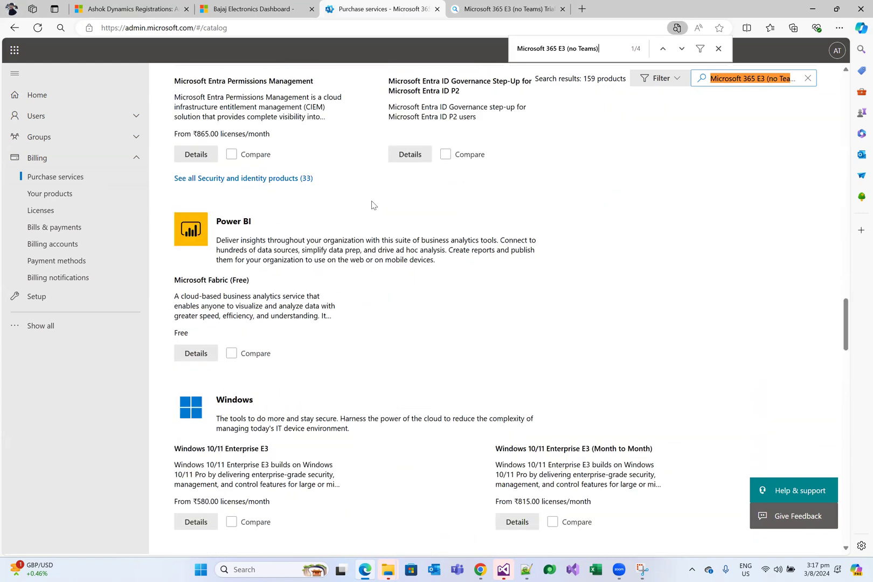
scroll(491, 226, "down", 5)
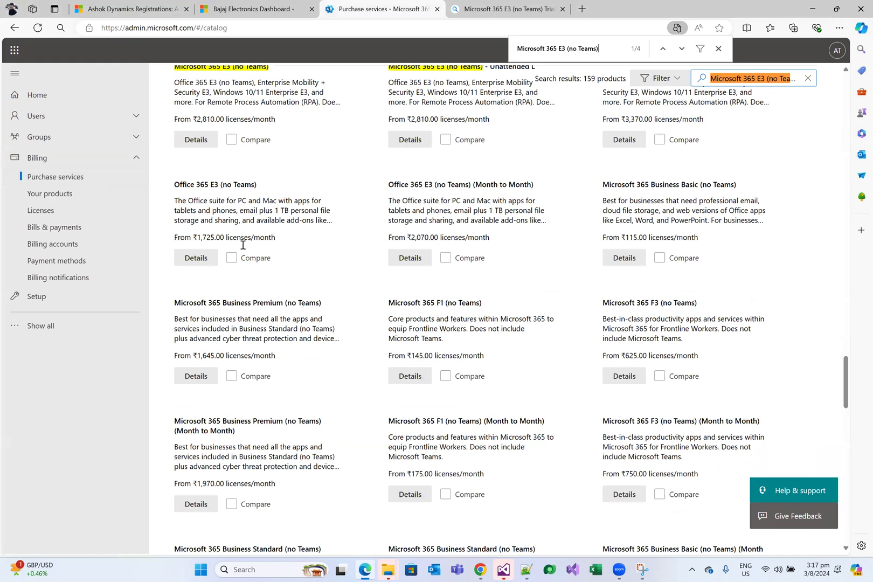
scroll(211, 247, "up", 2)
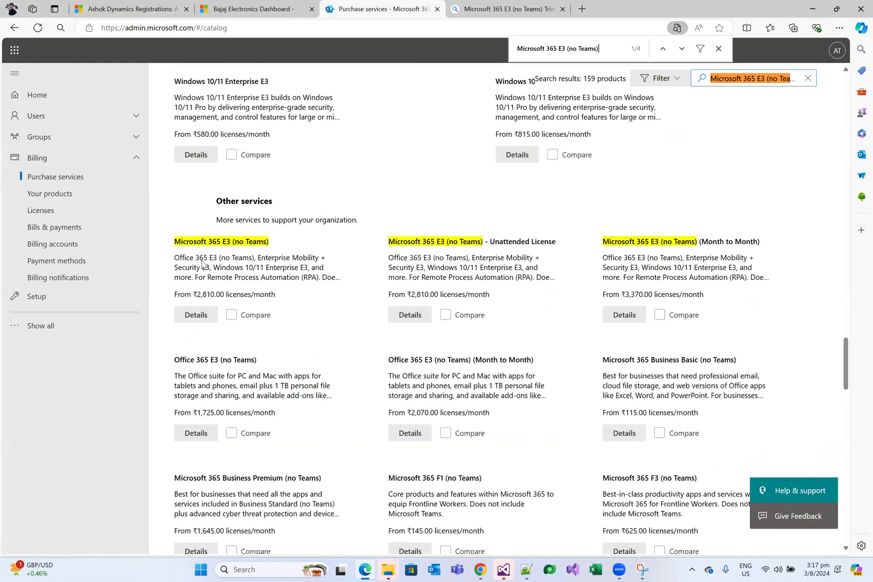
Step: Show the details page for Microsoft 365 E3 (no Teams) and close the find bar
left_click(196, 315)
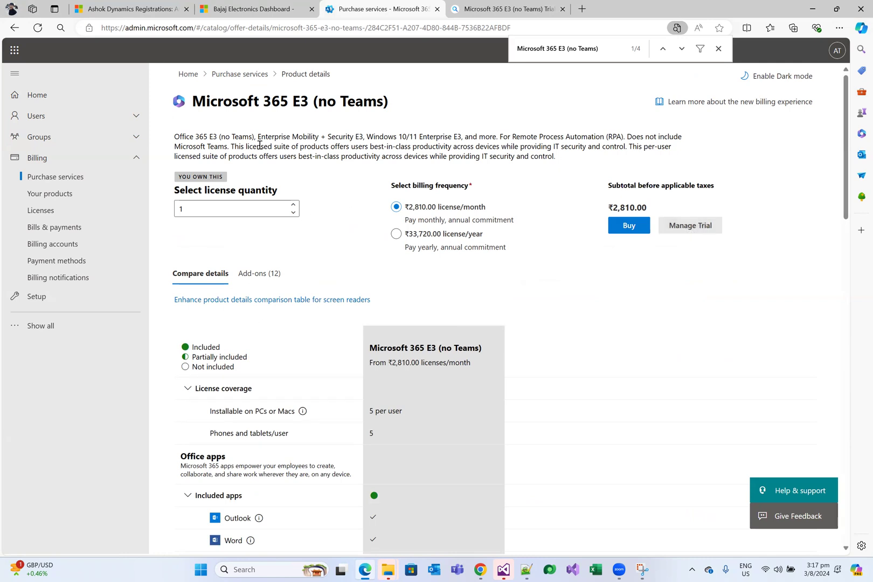
left_click(718, 49)
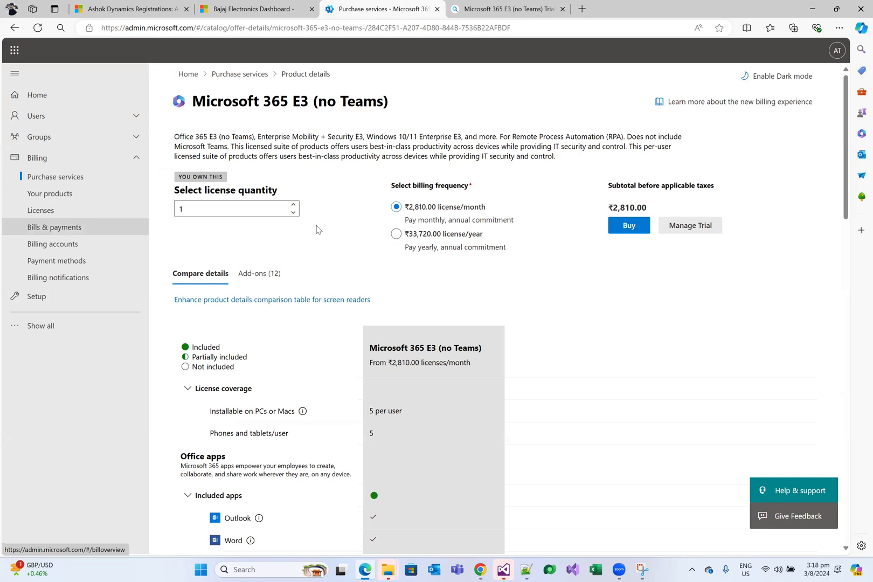
Step: From the Bing trial search results, follow the top Microsoft 365 E3 link to the trial signup
left_click(512, 14)
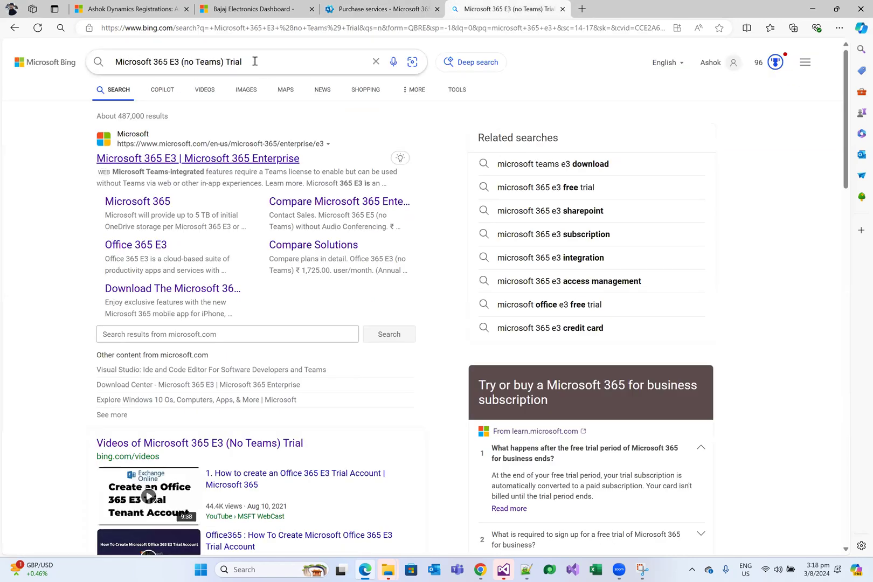
left_click(190, 160)
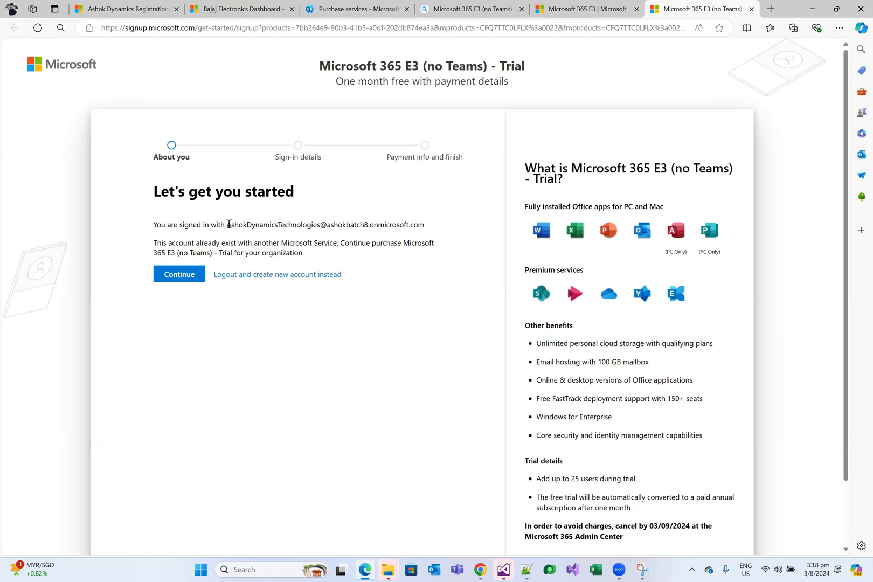
Step: Check the signed-in email address, then return to the admin center's E3 (no Teams) details
left_click_drag(229, 225, 430, 226)
left_click(446, 206)
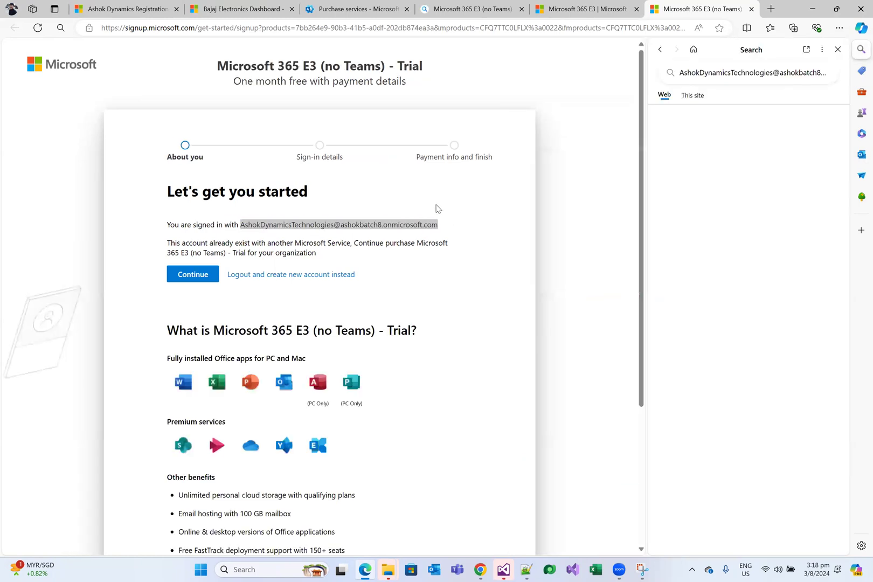
left_click(838, 49)
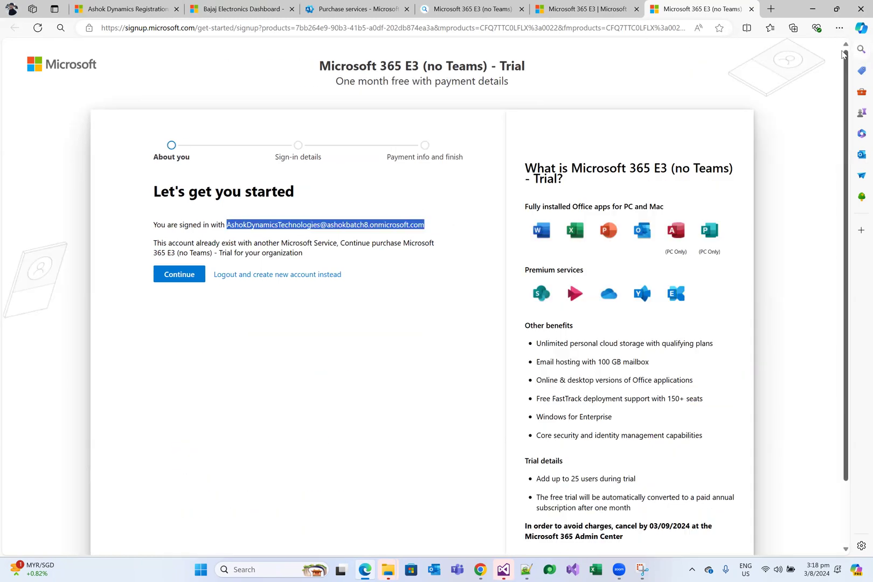
left_click(386, 201)
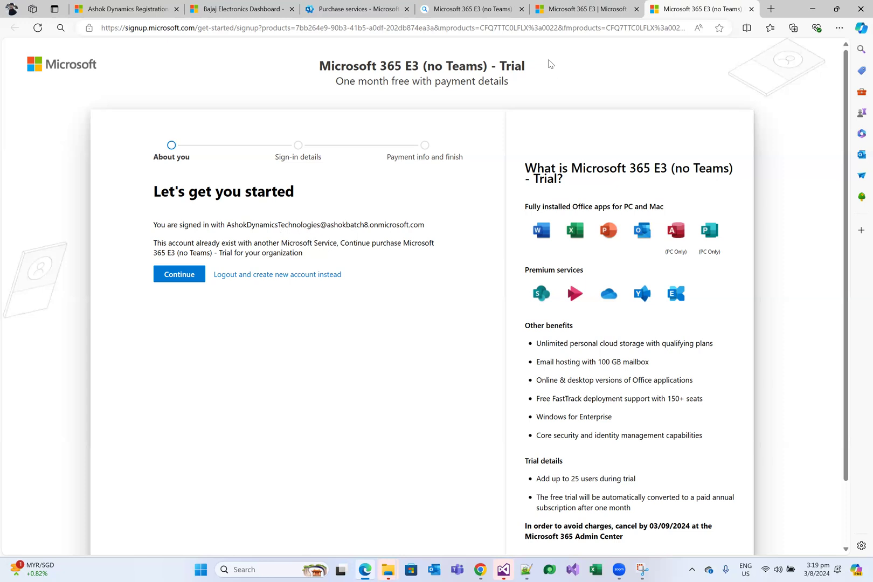
left_click(358, 8)
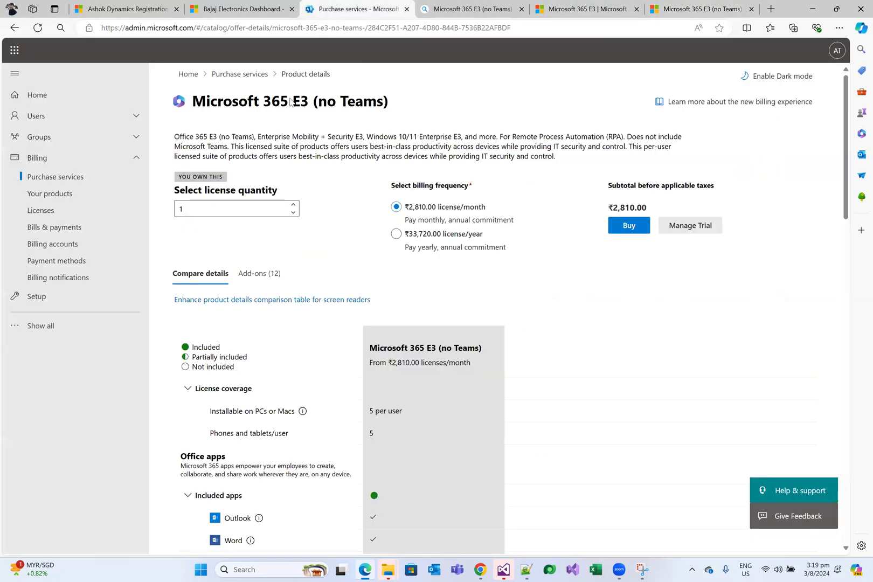
Step: Go to Active users and view the first user's Licenses and apps
left_click(70, 118)
left_click(65, 136)
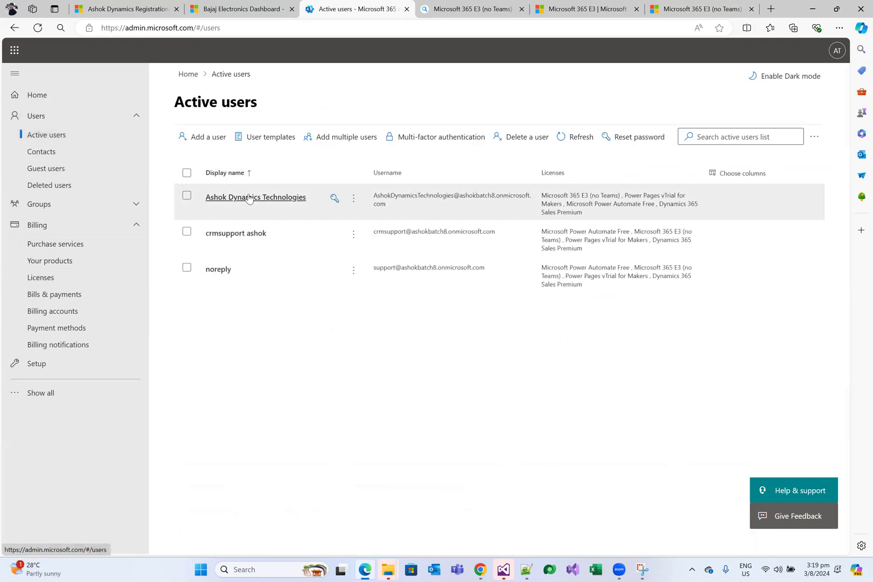
left_click(249, 198)
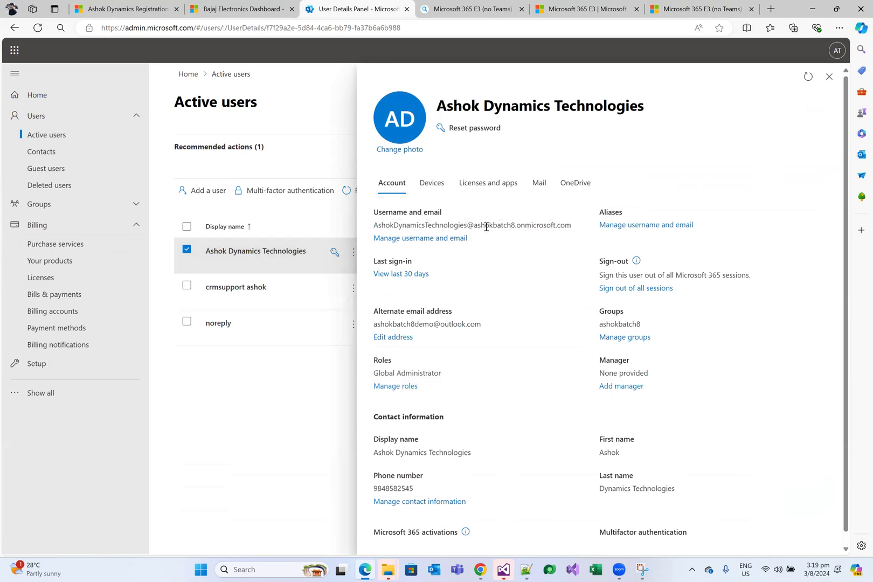
left_click(483, 190)
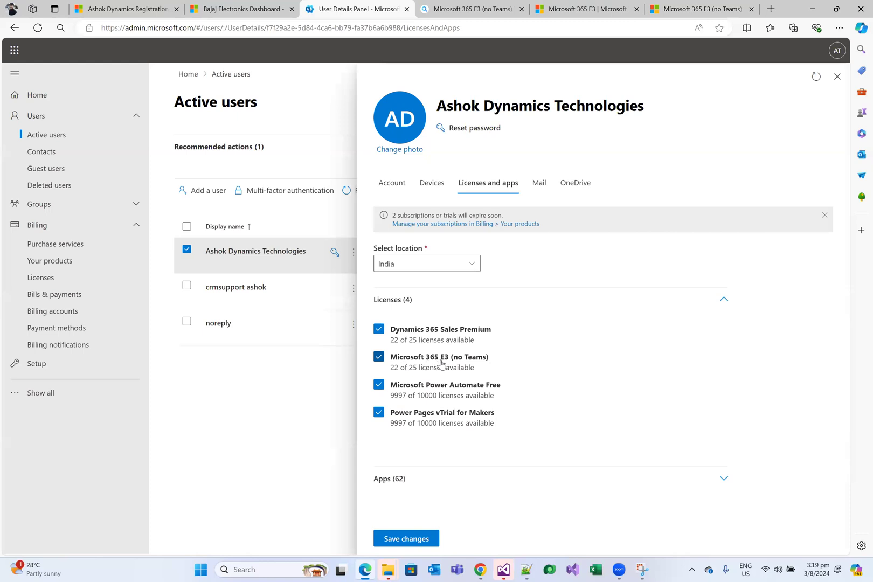
Step: Assign the Microsoft 365 E3 (no Teams) license to the user and save changes
left_click(379, 358)
left_click(379, 356)
left_click(383, 541)
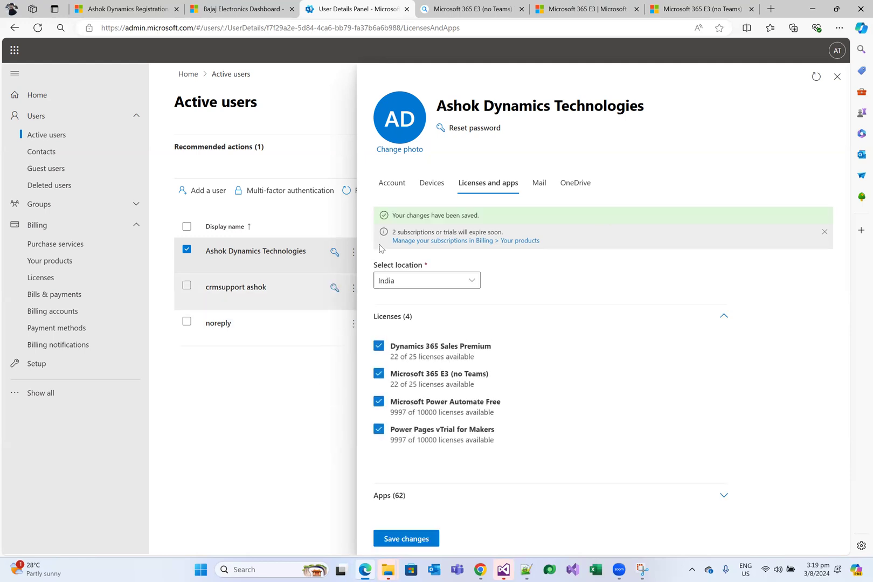
Step: In the Dynamics 365 dashboard, choose Advanced Settings from the gear menu
left_click(247, 16)
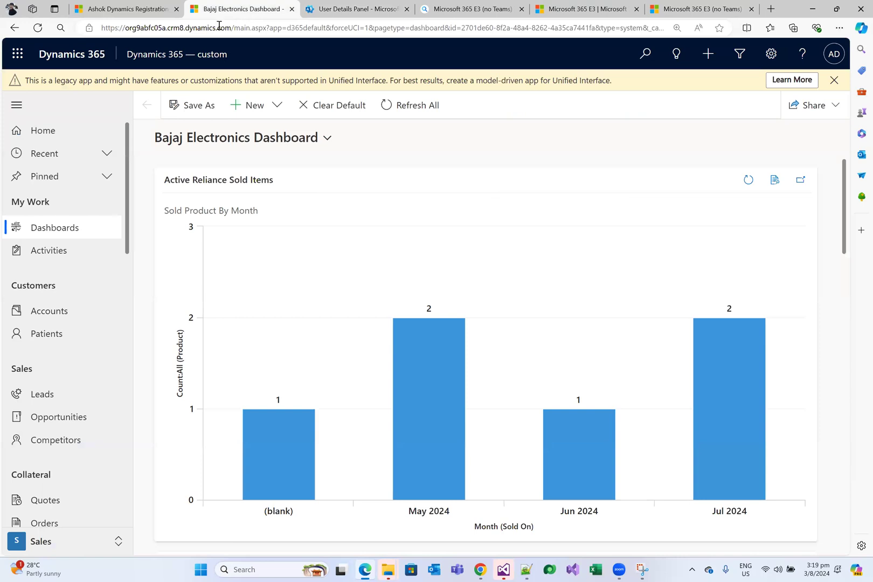
left_click(233, 27)
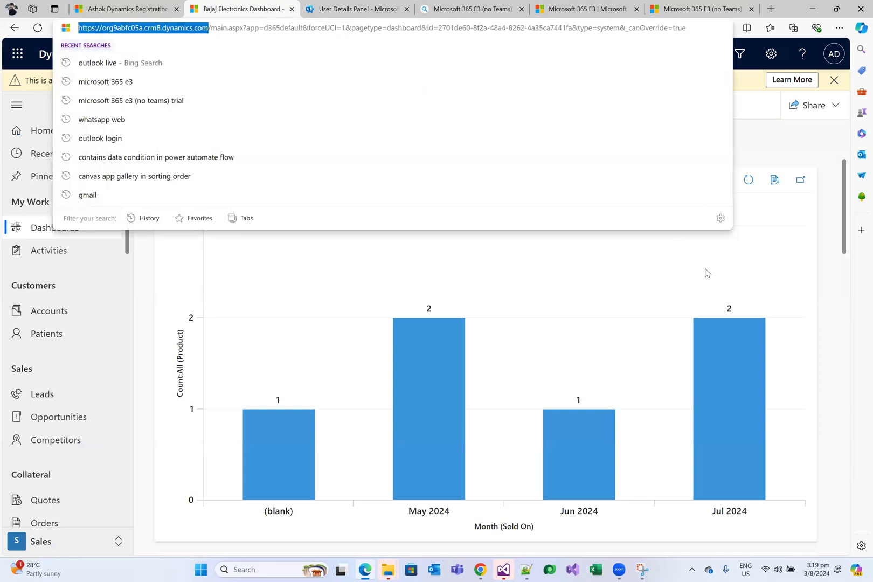
left_click(772, 220)
left_click(771, 54)
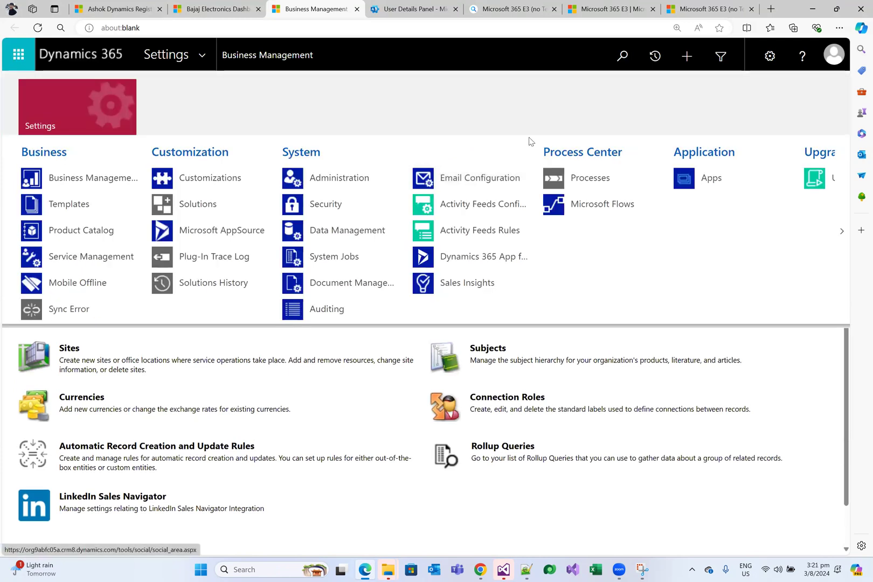
Step: List the mailboxes under Email Configuration, pick the first mailbox and start Test Email Configuration
left_click(470, 178)
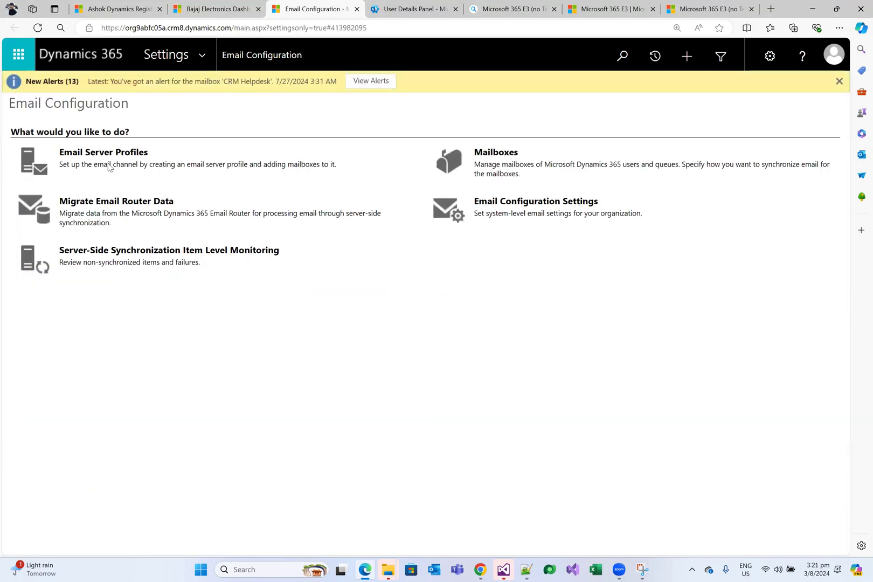
left_click(495, 153)
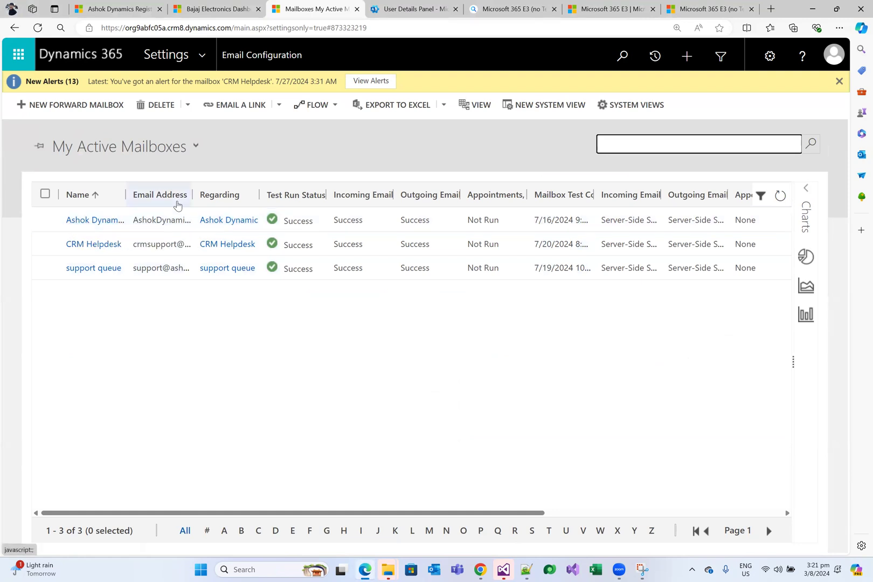
left_click_drag(192, 195, 368, 198)
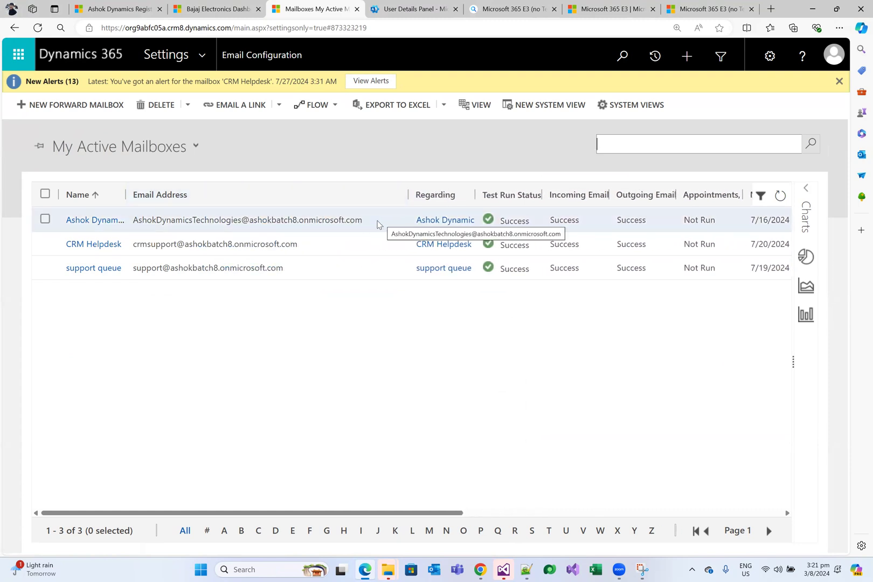
left_click(45, 219)
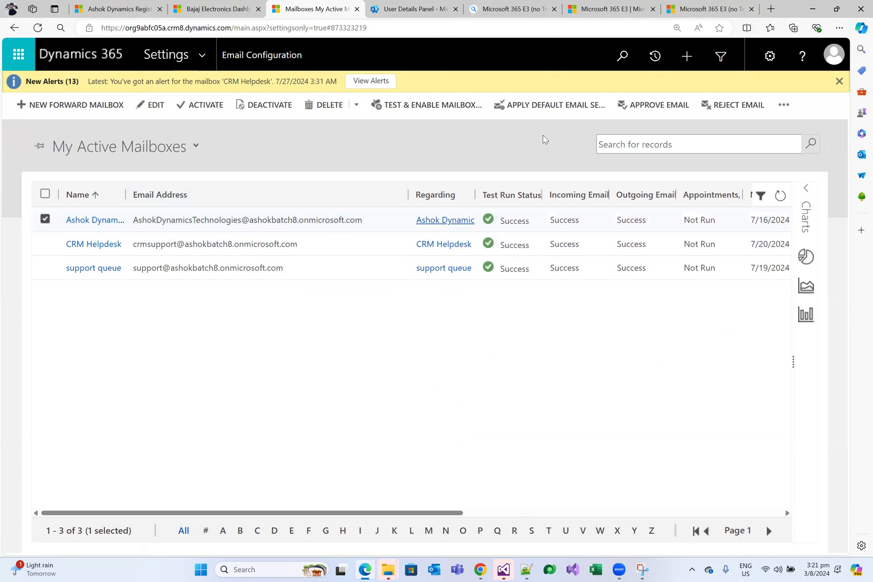
left_click(655, 106)
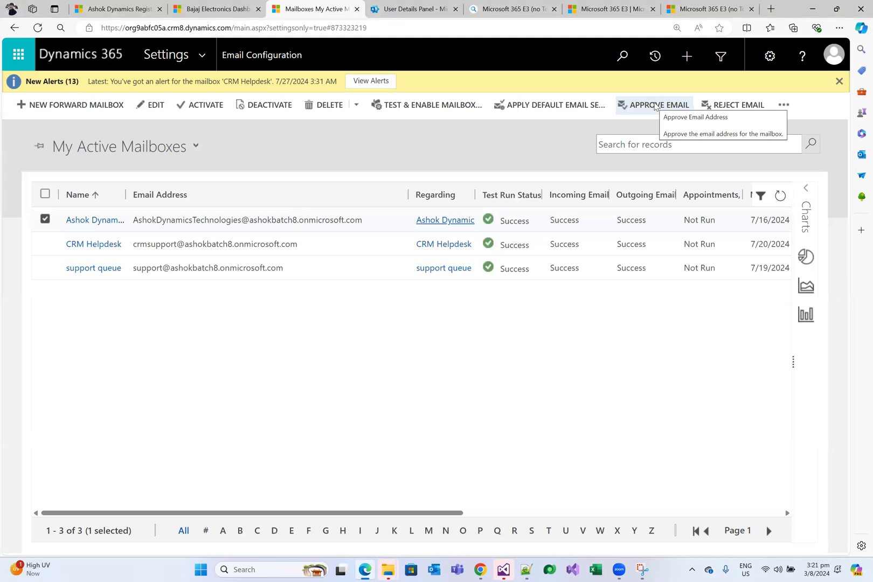
left_click(444, 113)
scroll(437, 261, "down", 2)
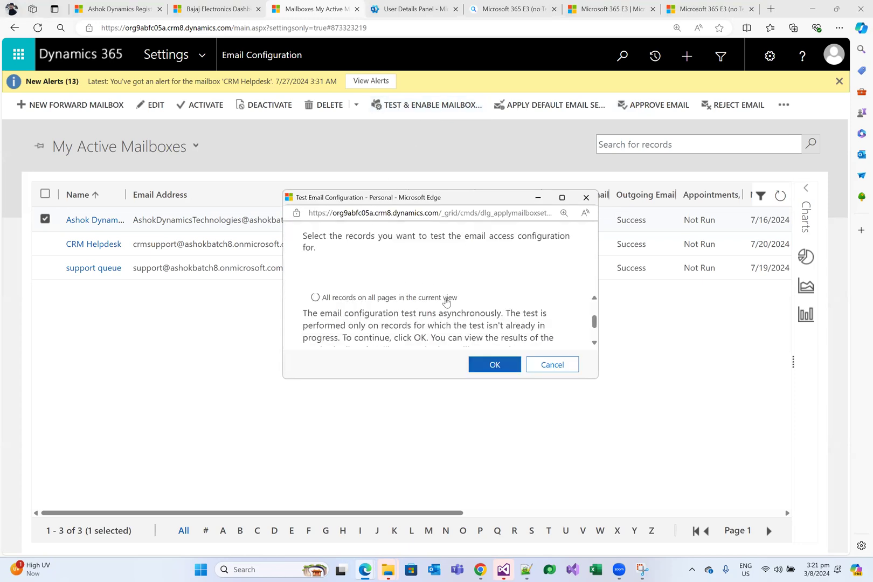
scroll(445, 301, "up", 2)
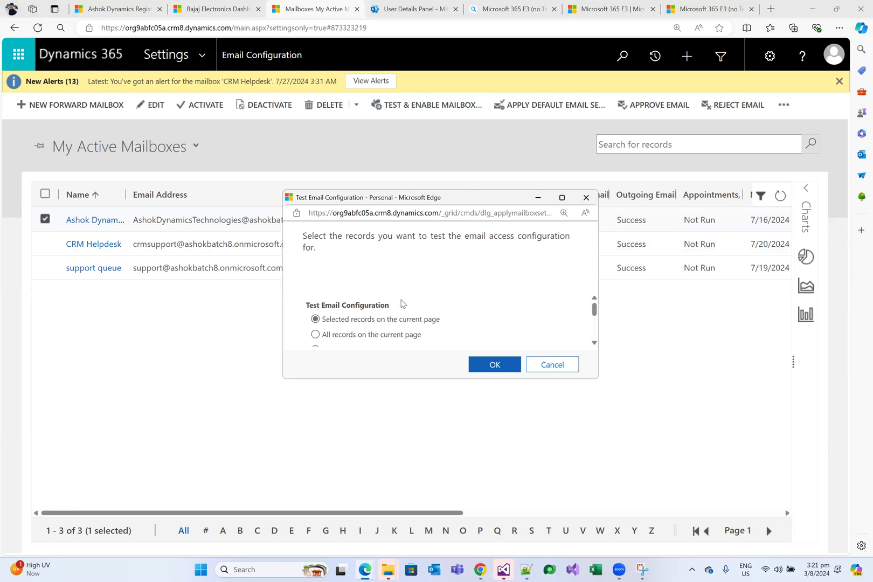
scroll(399, 303, "down", 1)
scroll(395, 302, "up", 1)
scroll(424, 324, "down", 2)
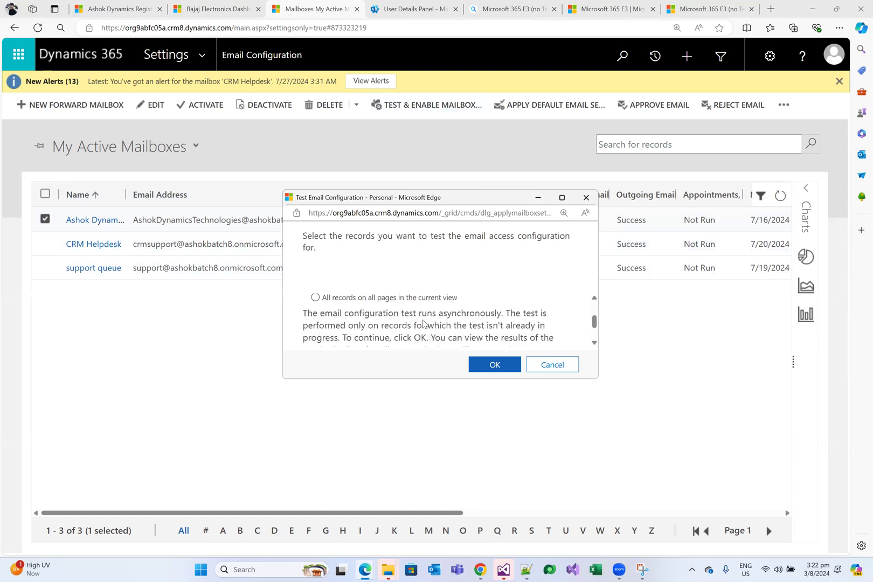
scroll(447, 322, "up", 2)
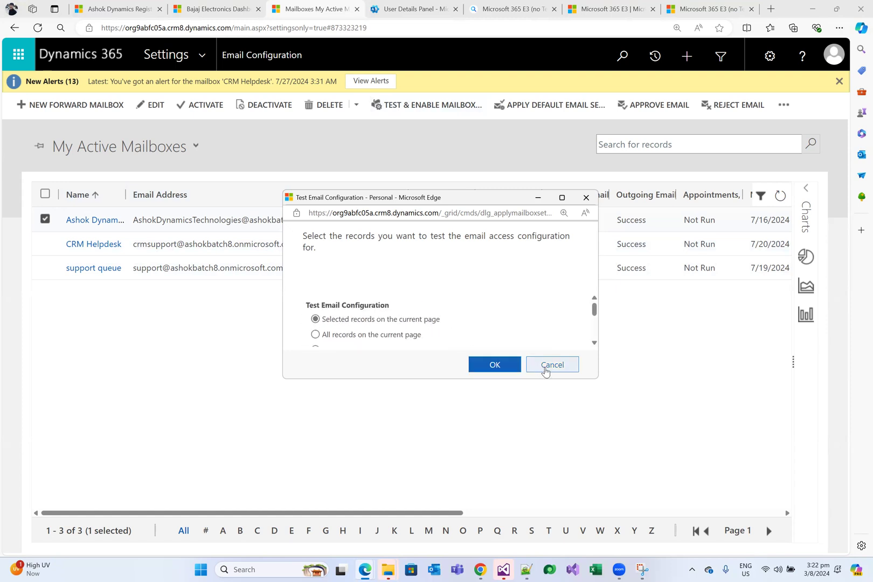
left_click(545, 371)
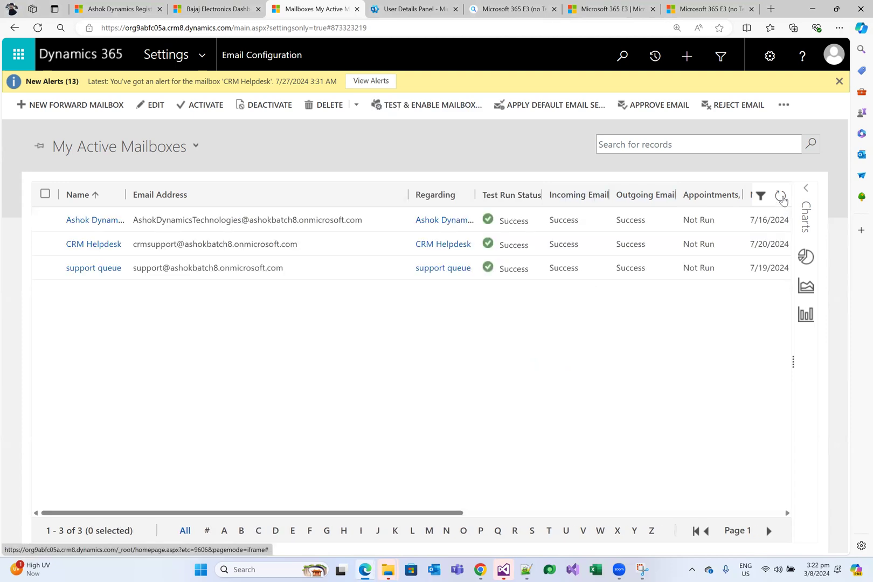
left_click(781, 197)
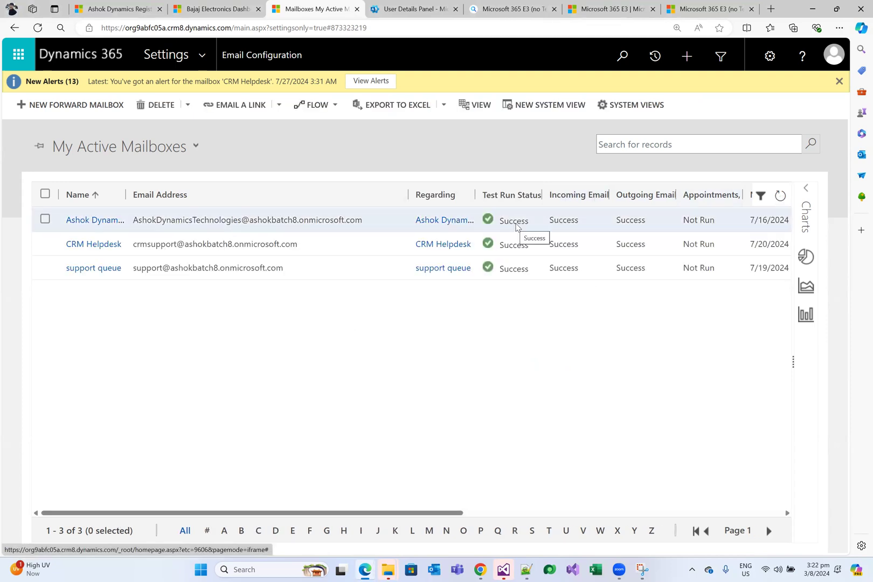